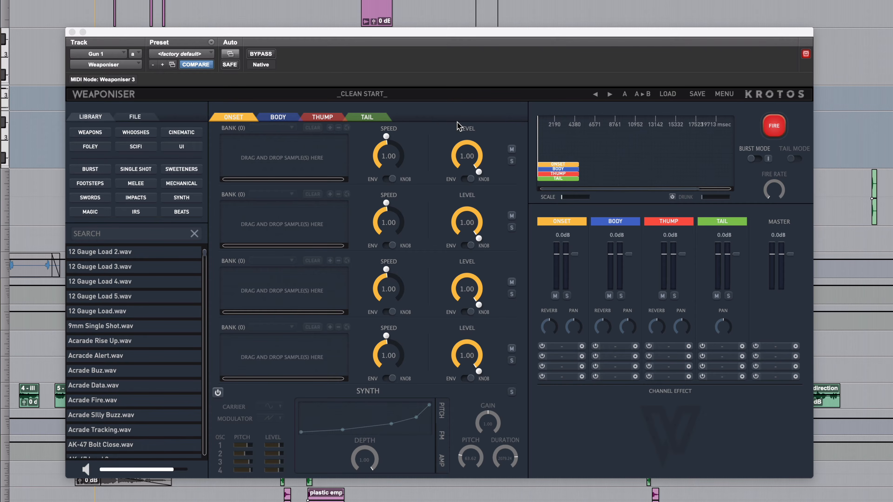
Filter the sample library to single-shot weapons and audition a few AK47 100M, 200M and 20M samples
click(86, 133)
click(140, 171)
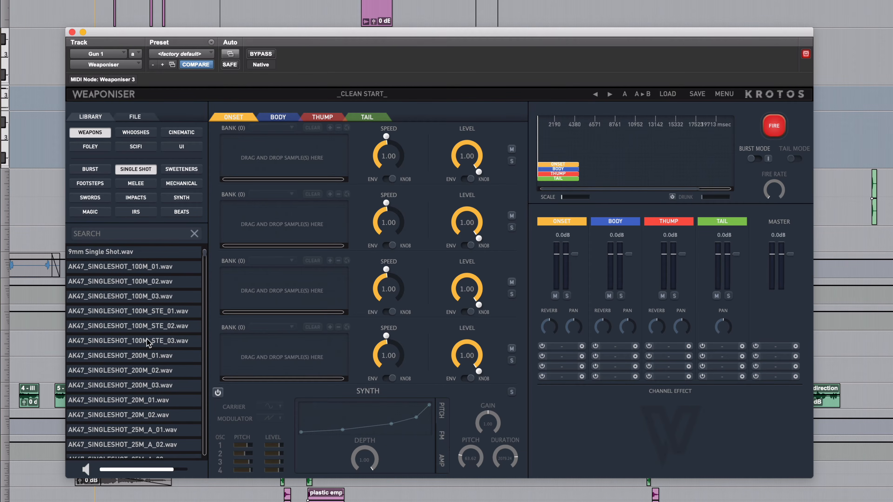
click(138, 301)
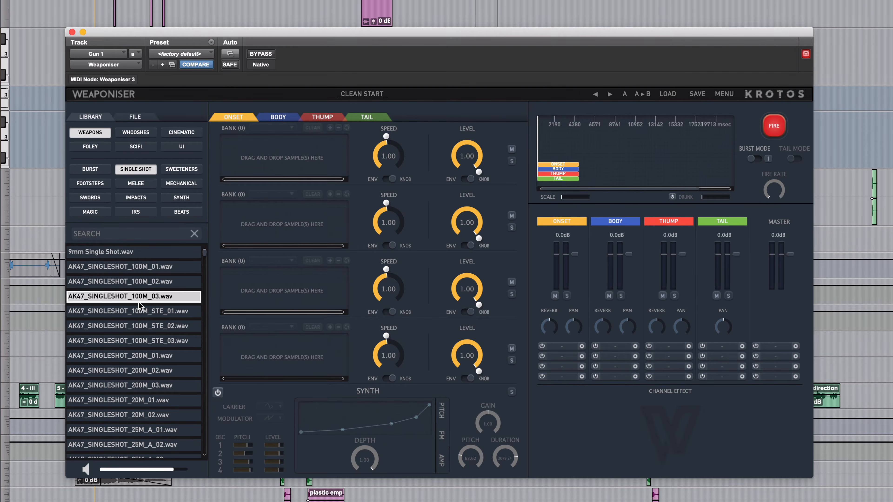
click(145, 357)
click(149, 415)
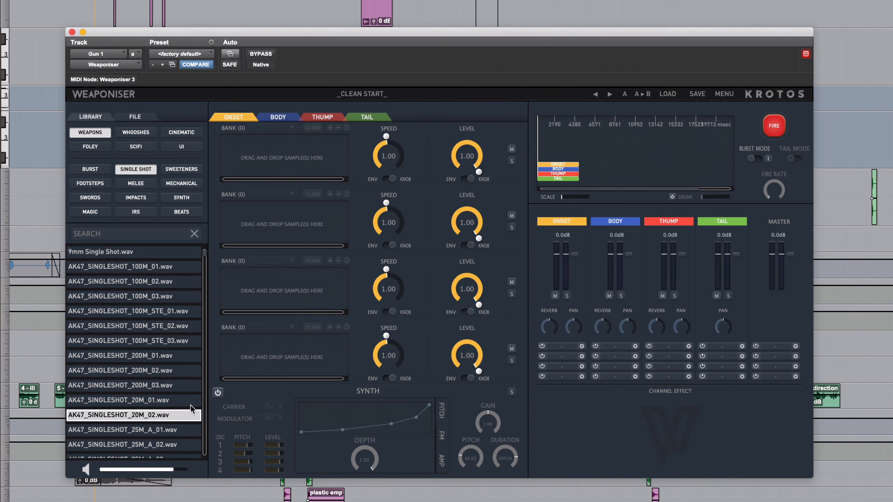
Find AK47_SINGLESHOT_ON_GUN_A_01.wav in the library and load it into the first Onset bank
scroll(188, 395, down, 15)
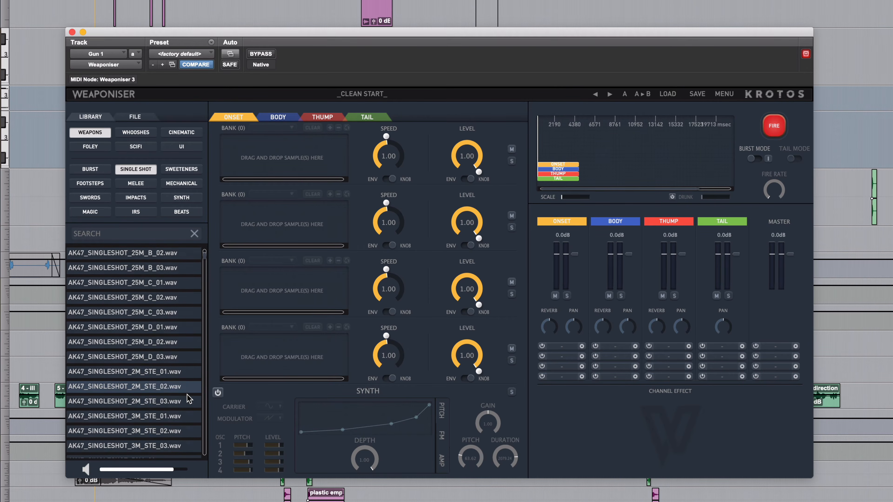
scroll(188, 395, down, 10)
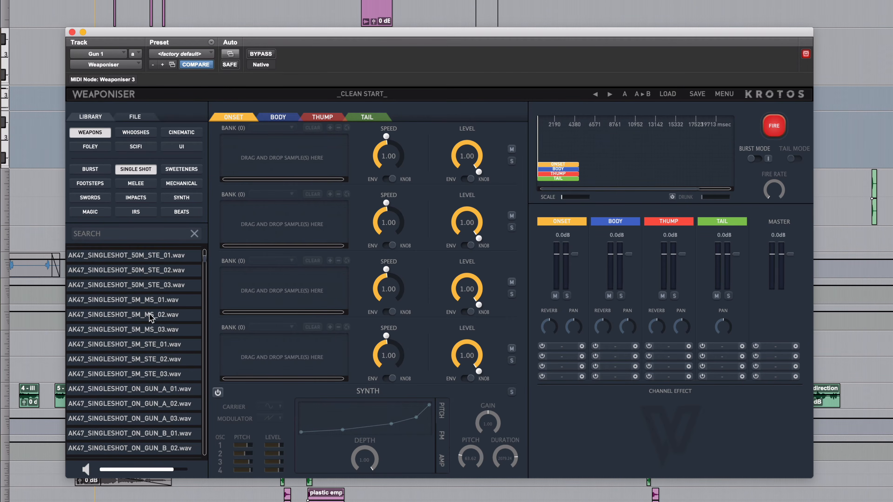
scroll(154, 326, up, 5)
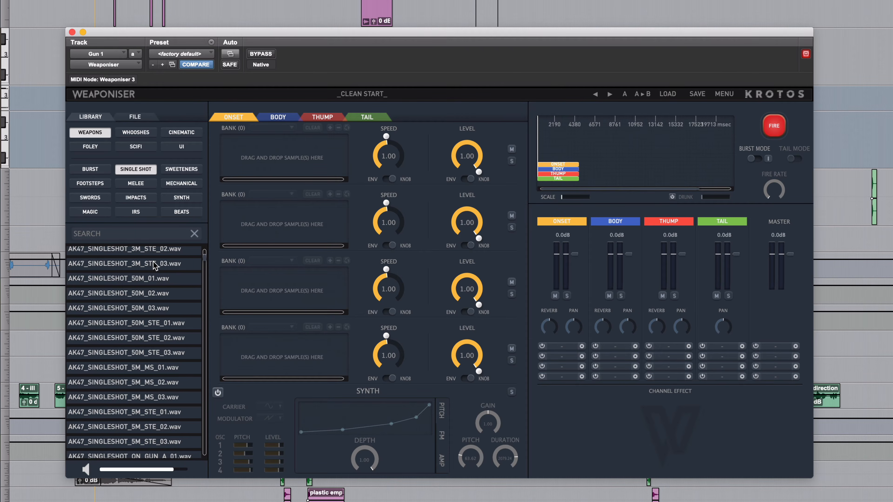
scroll(171, 357, up, 15)
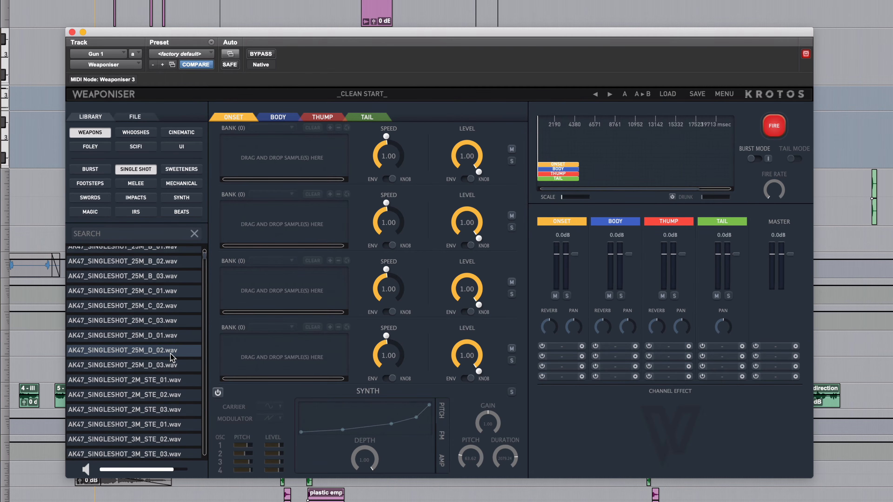
scroll(171, 357, down, 20)
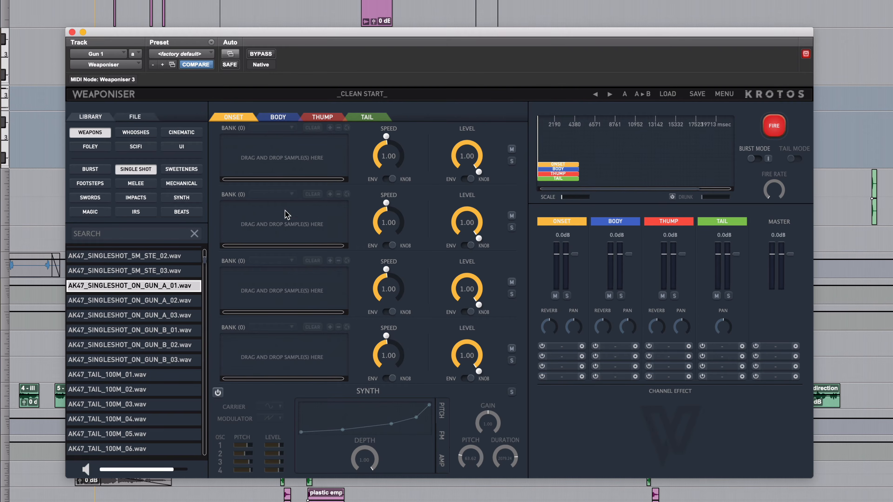
drag(287, 214, 273, 163)
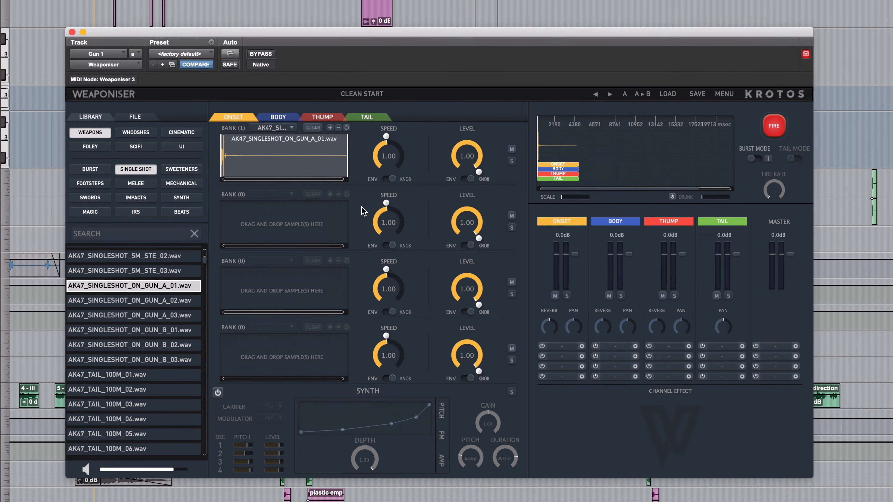
Test-fire the Onset sample and trim its end so only the initial transient plays
click(771, 135)
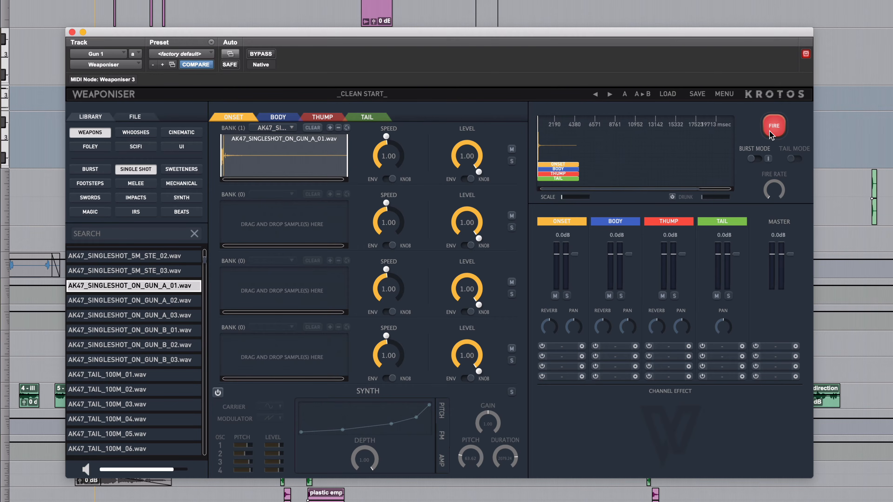
click(769, 132)
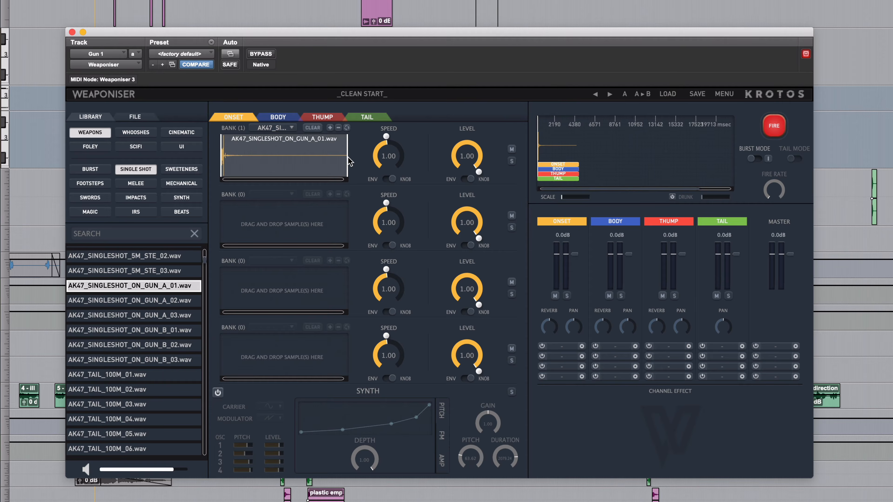
drag(349, 163, 228, 164)
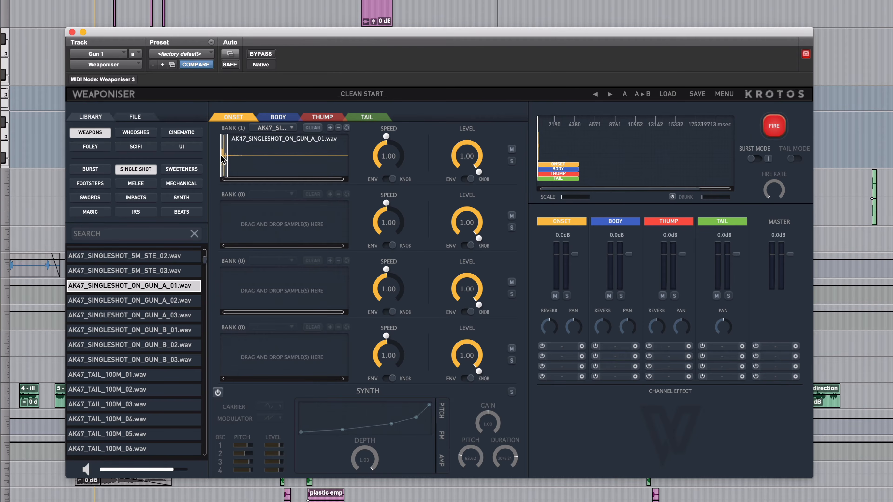
click(775, 131)
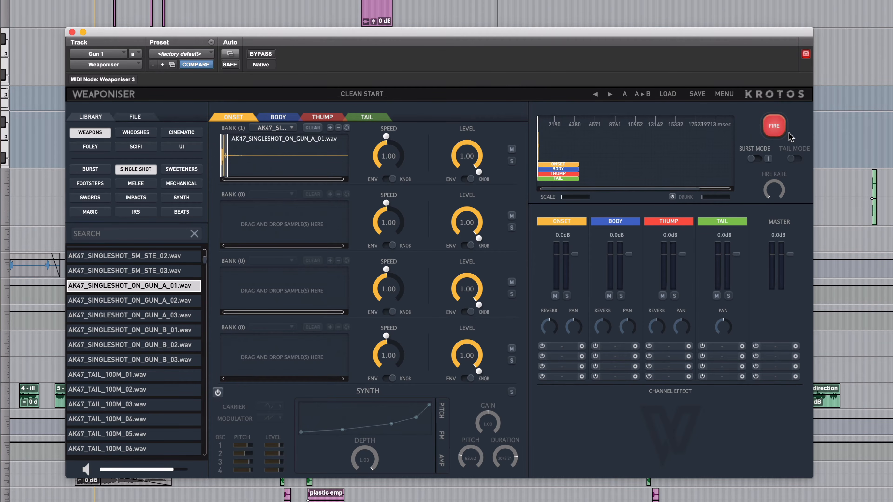
Search for "dragunov", load DRAGUNOV_SINGLESHOT_5M_STE_01.wav and DRAGUNOV_SINGLESHOT_5M_STE_03.wav into the first two Body banks, and test-fire
click(279, 118)
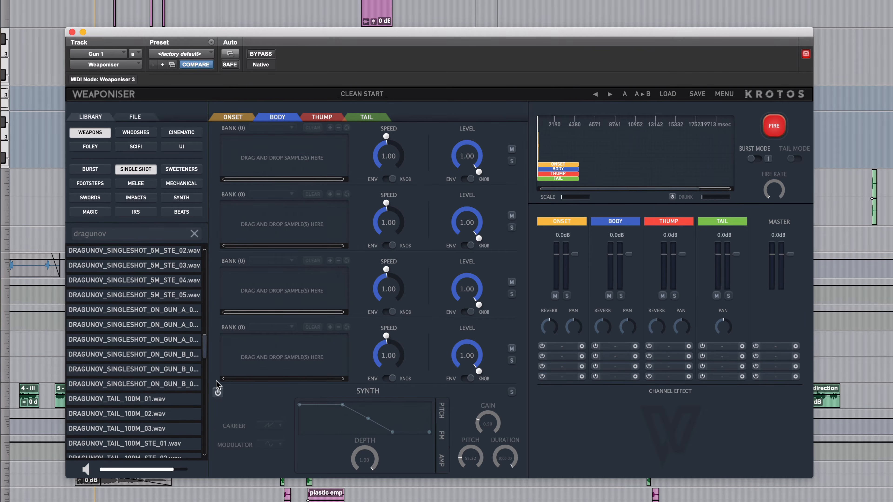
scroll(158, 342, up, 3)
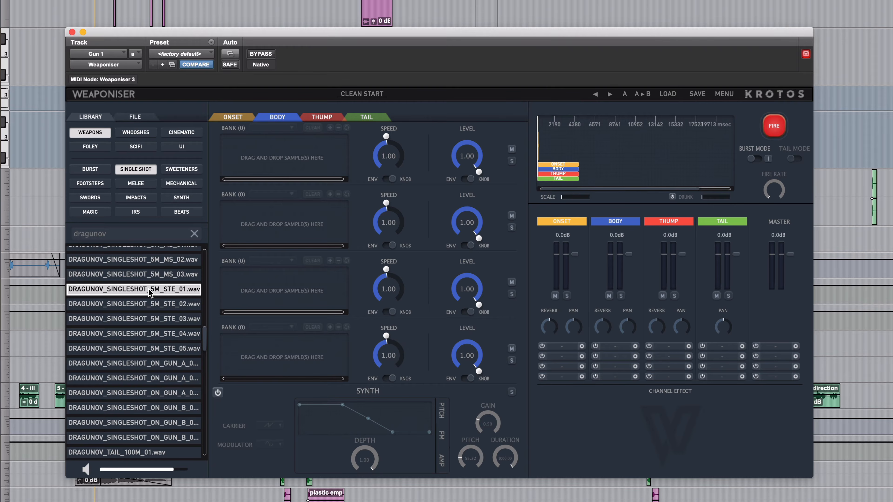
drag(122, 293, 265, 165)
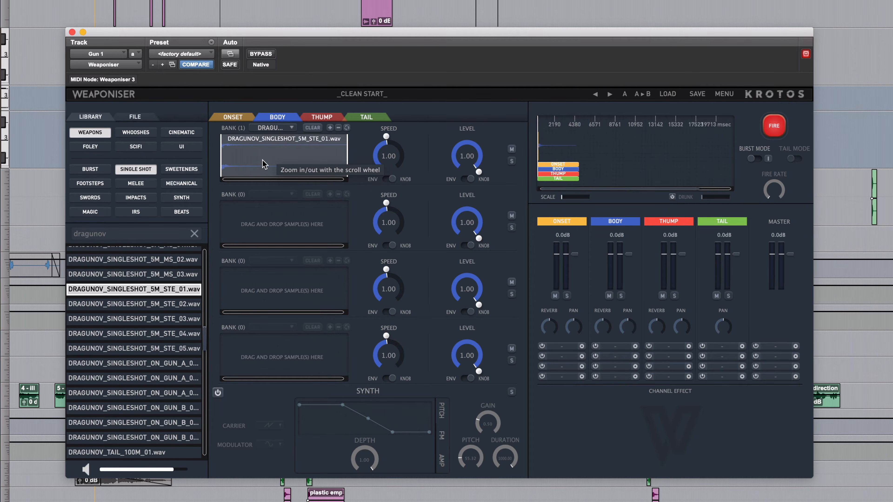
drag(136, 318, 281, 219)
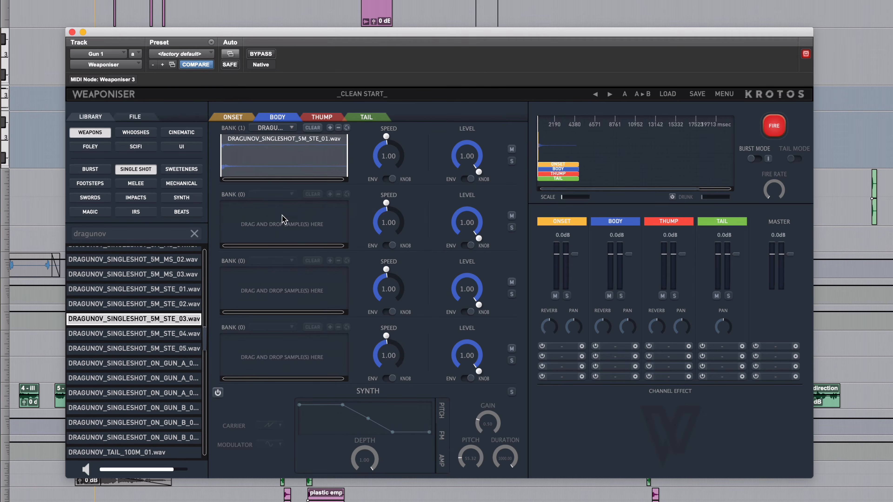
click(778, 133)
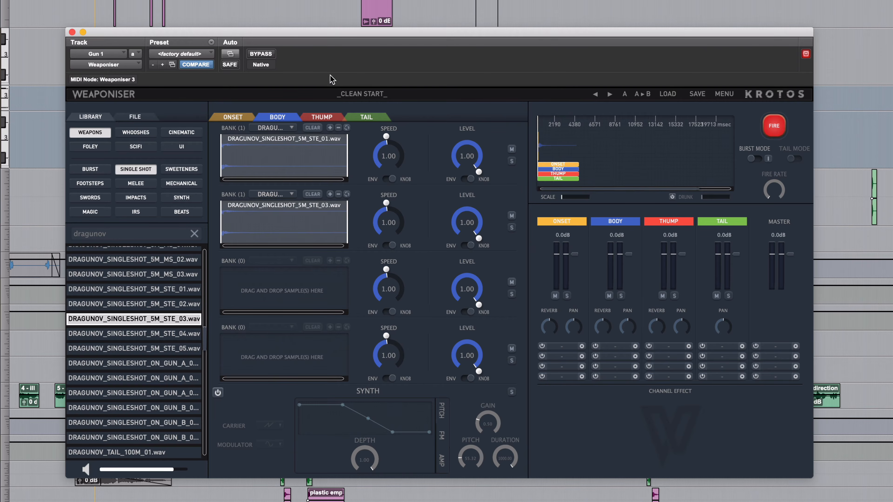
Review the Onset, Body and Thump layers and turn on the Thump layer's synth
click(324, 122)
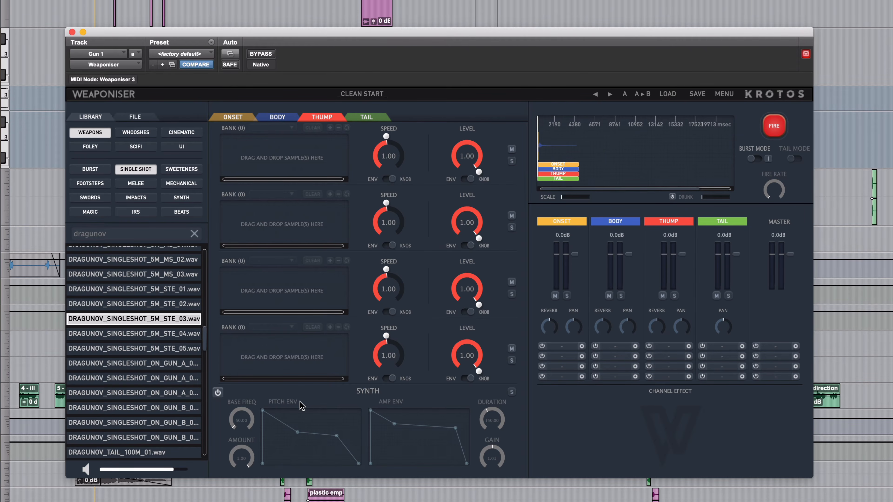
click(232, 117)
click(281, 117)
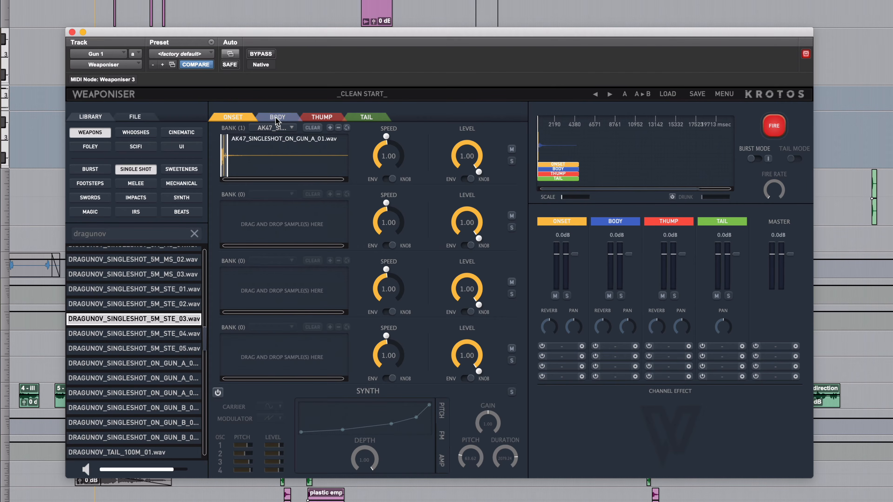
click(324, 118)
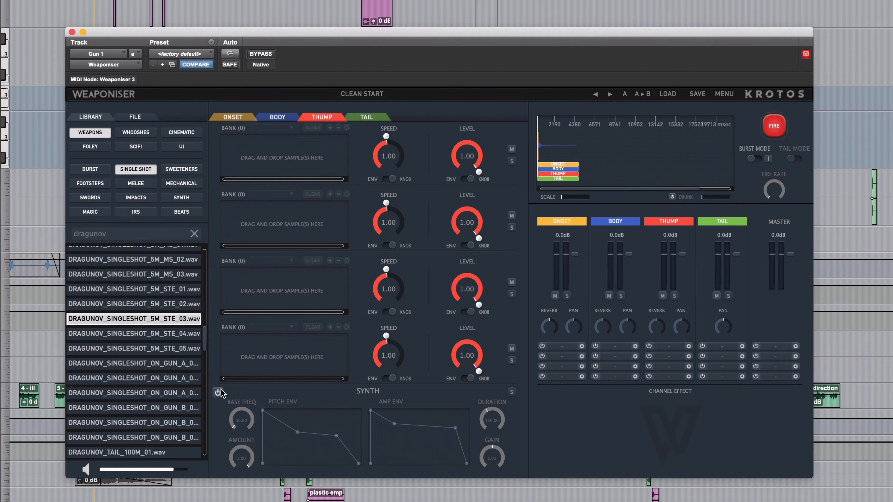
click(218, 393)
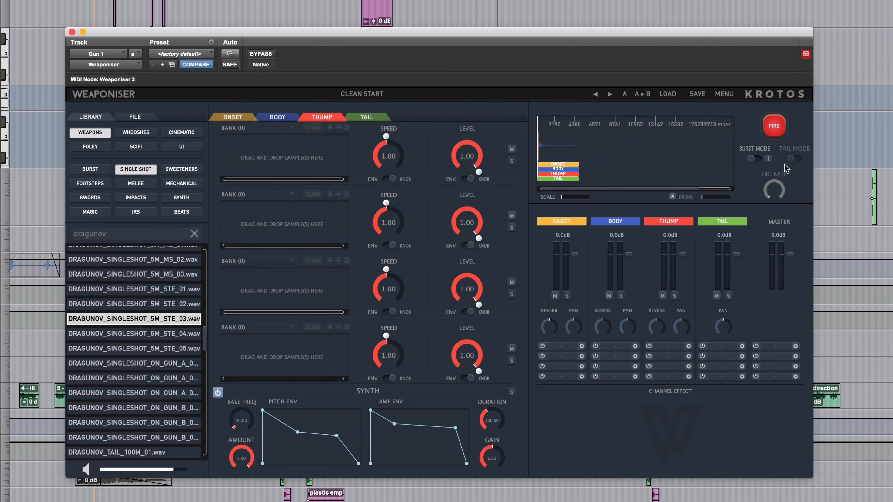
Test-fire the weapon with all layers and with the Thump channel soloed, leaving the solo off
click(774, 128)
click(674, 296)
click(773, 127)
click(674, 297)
Open the Tail layer, replace the library search with "tail", and audition the HK416 25M tail samples
click(367, 117)
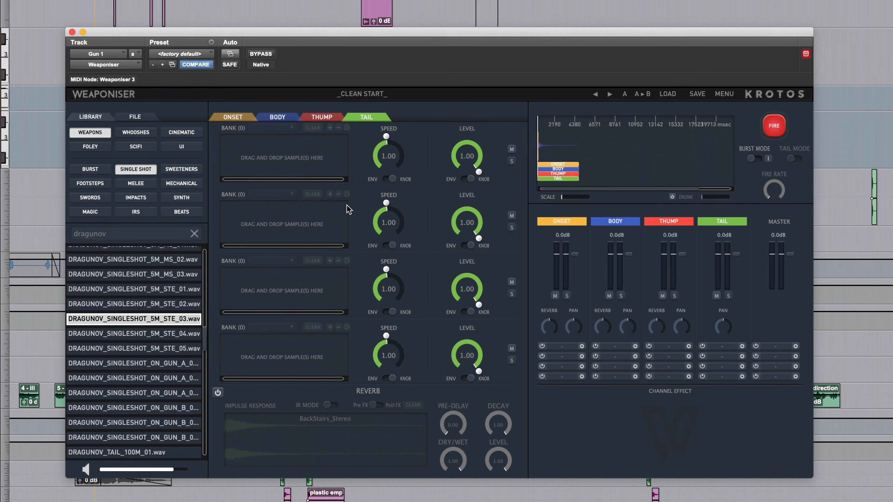
click(194, 233)
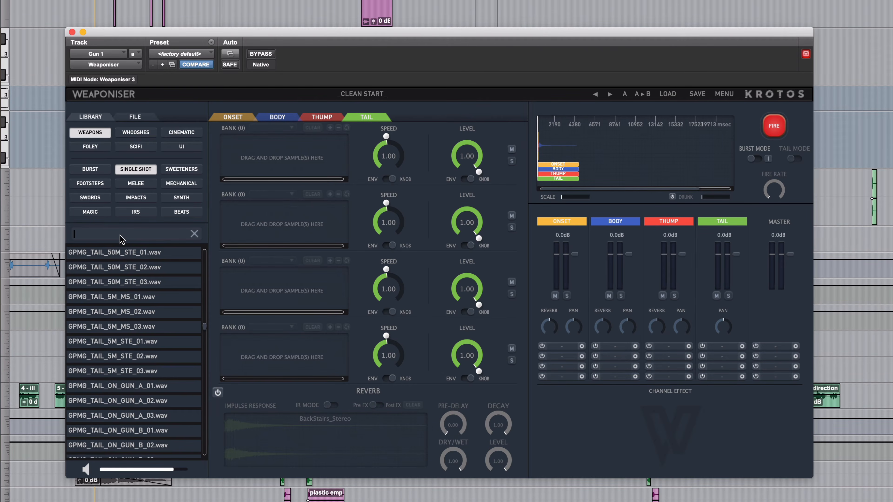
text(tail)
scroll(176, 301, down, 5)
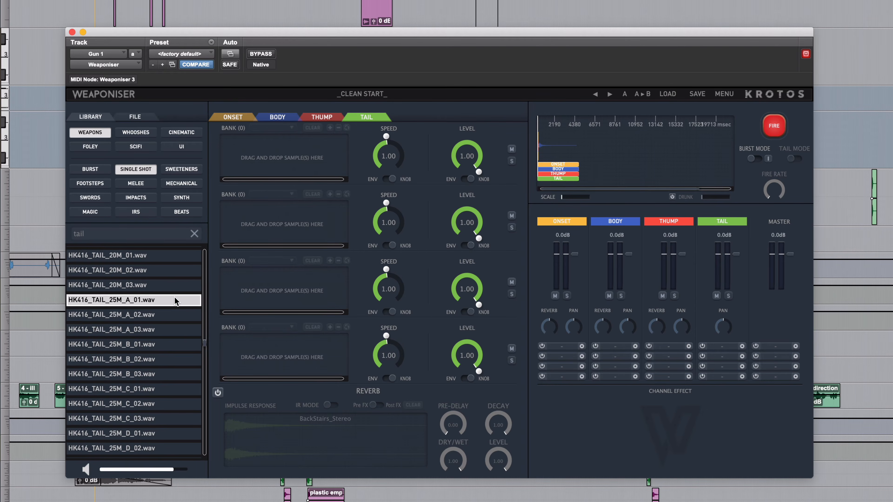
click(162, 314)
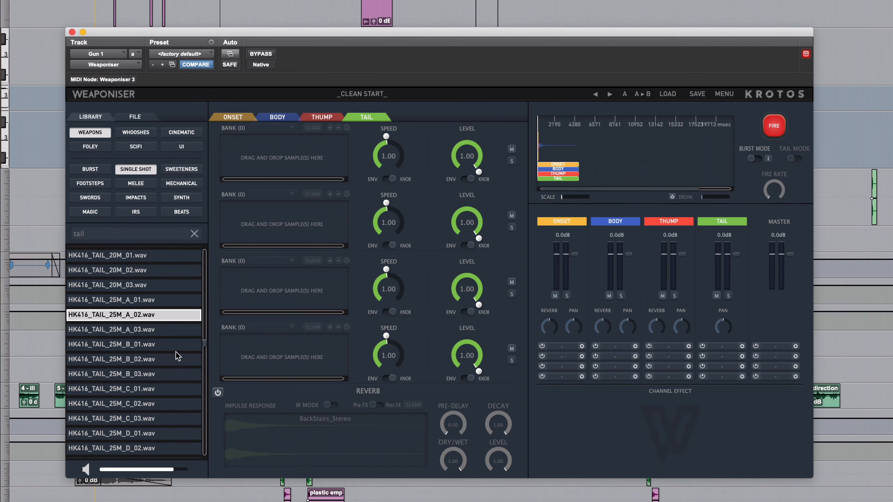
click(174, 394)
Audition the M16 100M and 20M tail samples in the library
scroll(178, 393, down, 5)
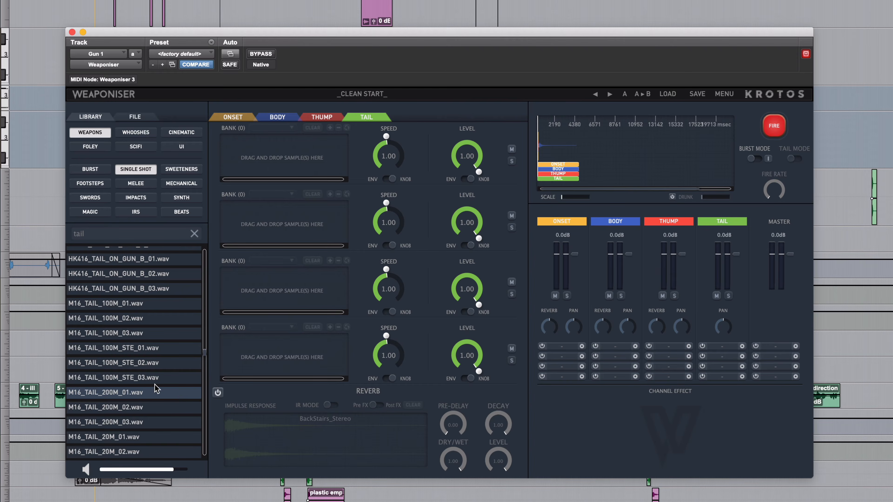
click(140, 321)
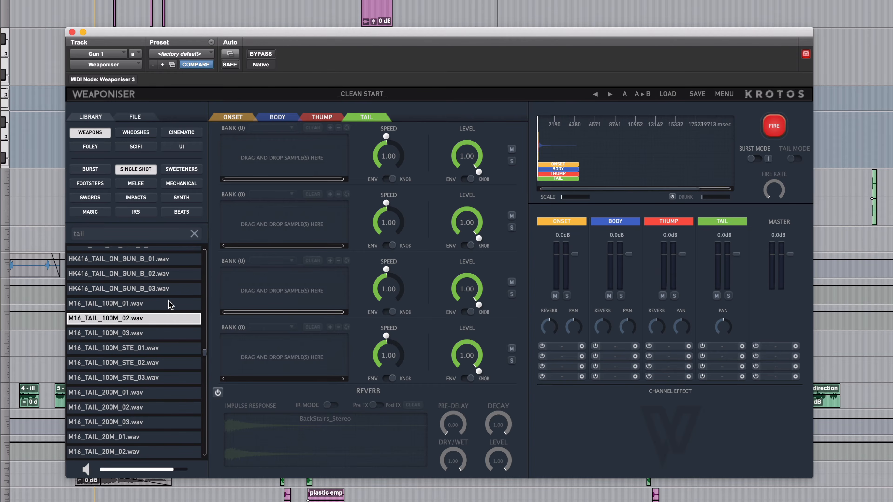
click(161, 304)
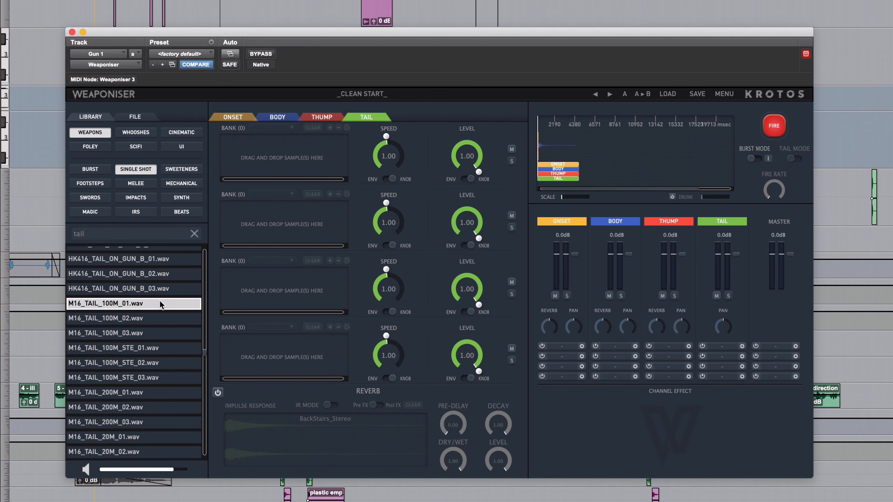
click(137, 440)
click(152, 457)
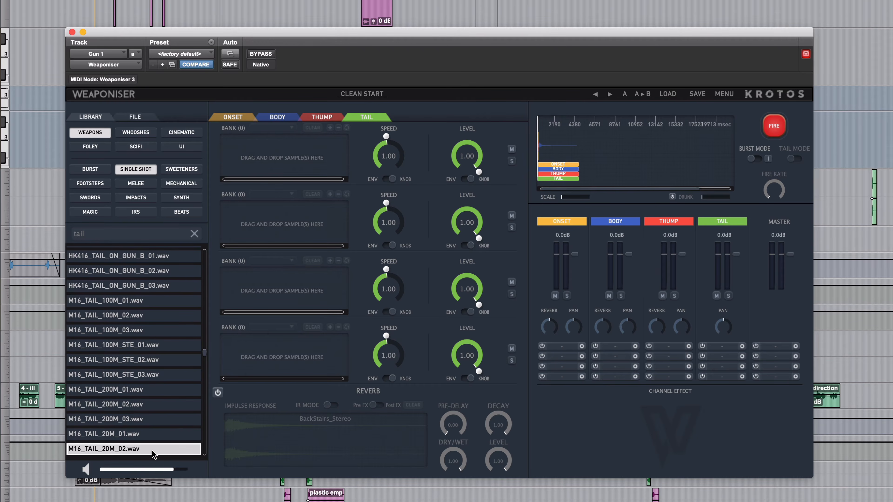
click(110, 438)
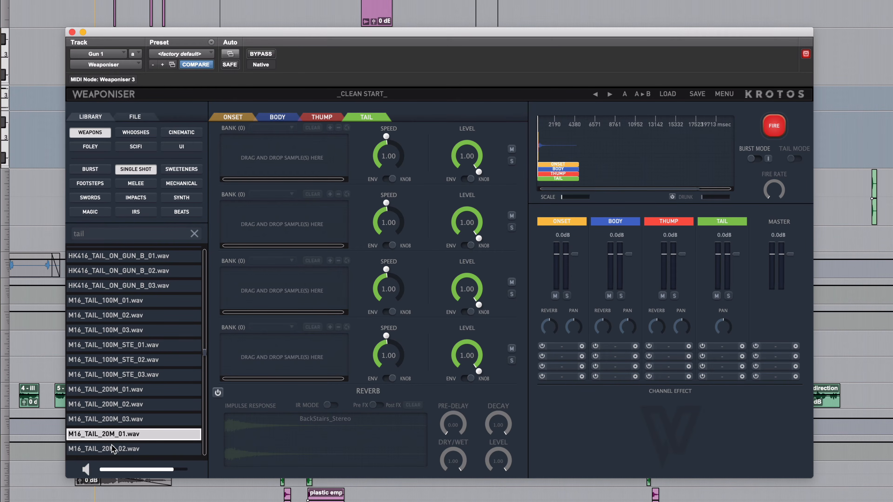
Load M16_TAIL_20M_01.wav, M16_TAIL_20M_02.wav and M16_TAIL_20M_03.wav together into the first Tail bank and test-fire the layered gunshot
drag(111, 435, 265, 158)
drag(122, 450, 265, 160)
scroll(140, 404, down, 2)
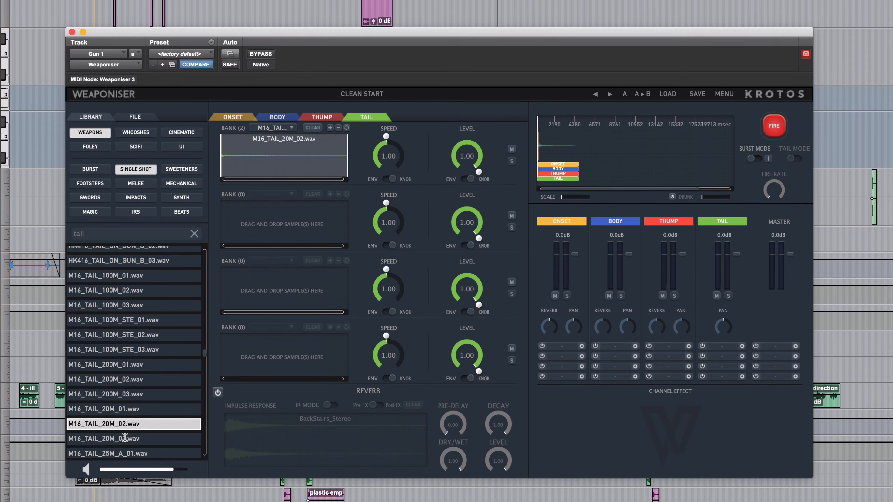
drag(106, 438, 286, 163)
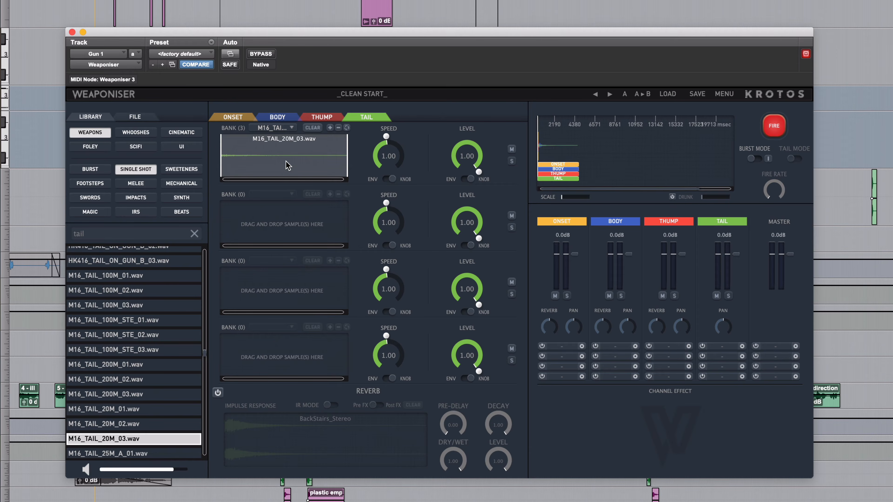
click(776, 130)
click(776, 130)
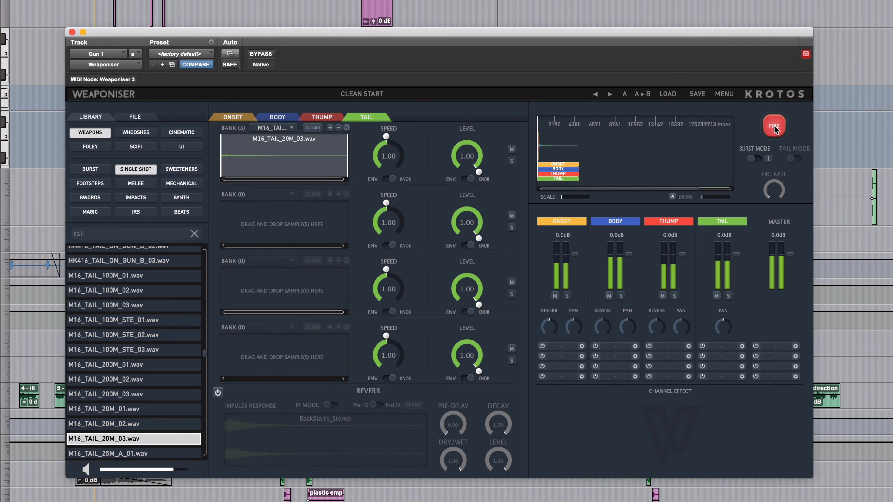
click(775, 130)
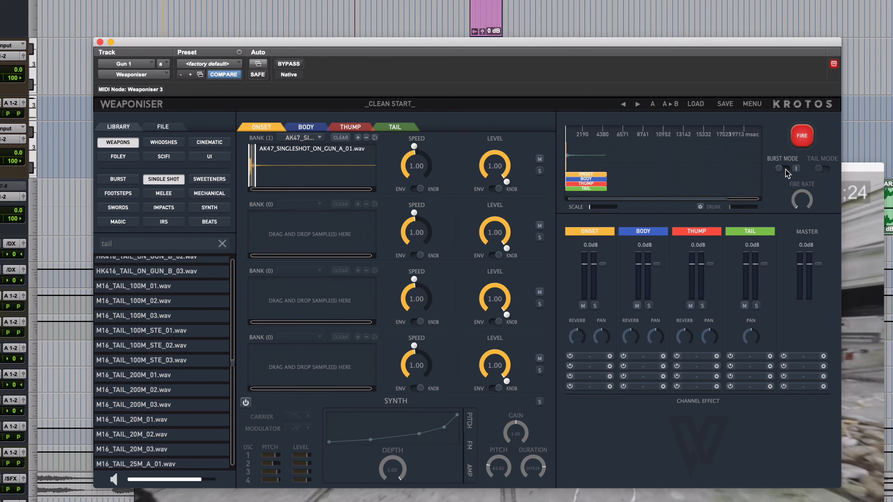
Turn on Burst Mode, raise the fire rate slightly and test-fire the weapon before and after the change
click(786, 171)
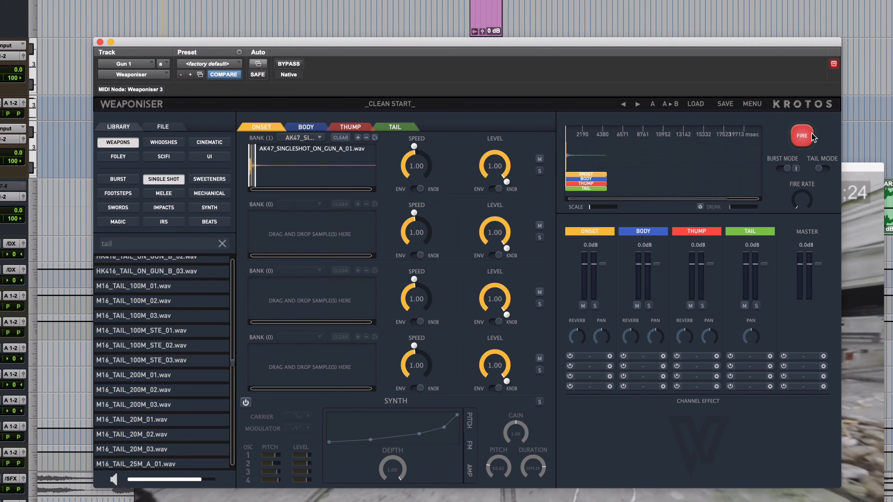
click(804, 138)
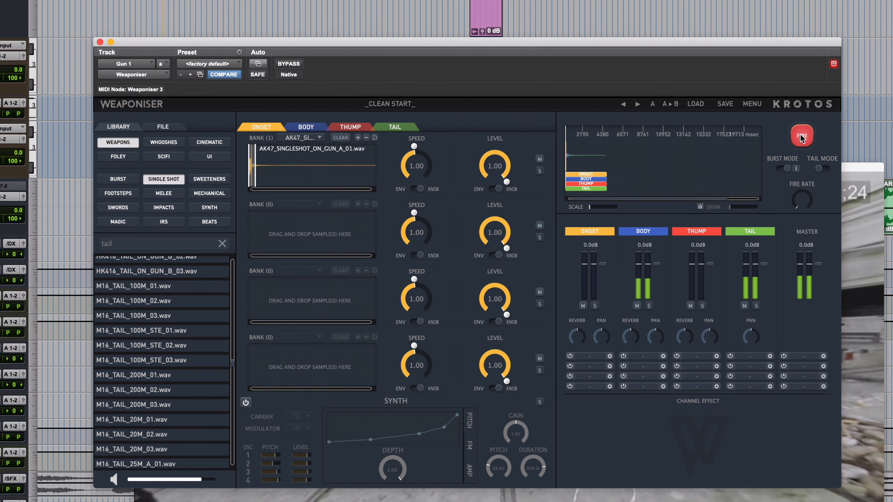
click(804, 138)
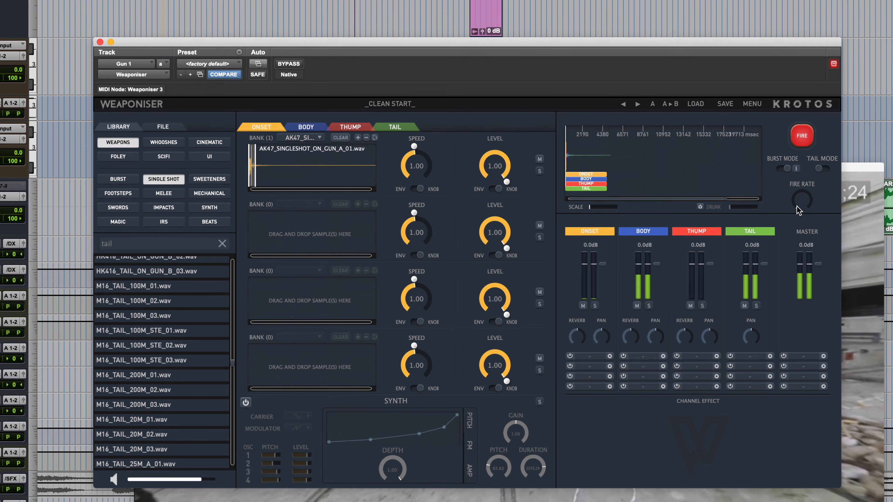
drag(797, 204, 797, 196)
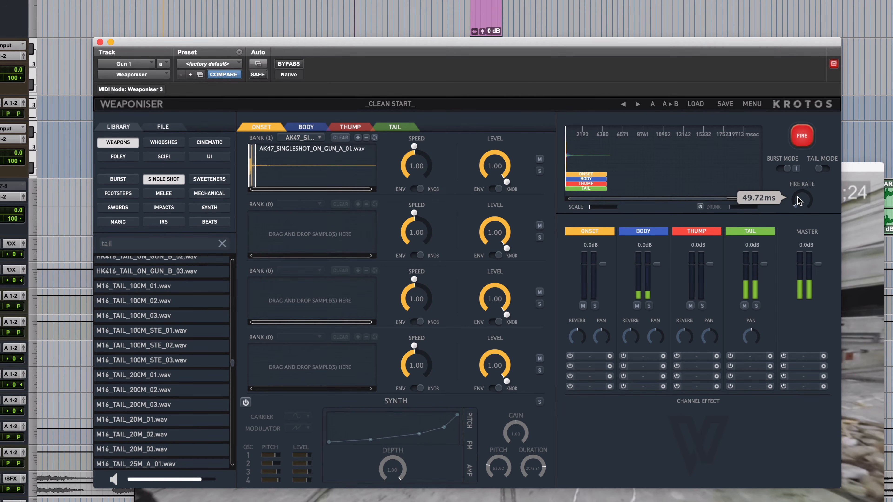
click(802, 138)
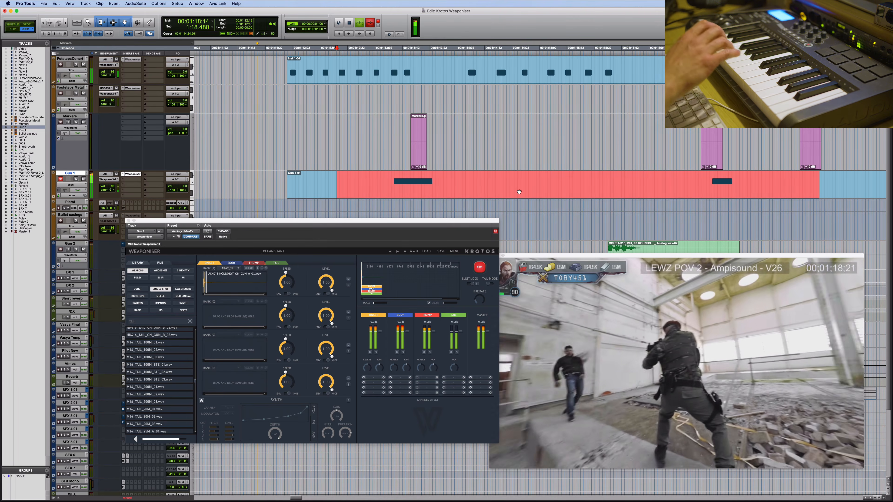
Finish the Gun 1 recording and, in notes view, line up its three burst notes with the gunfire markers
key(space)
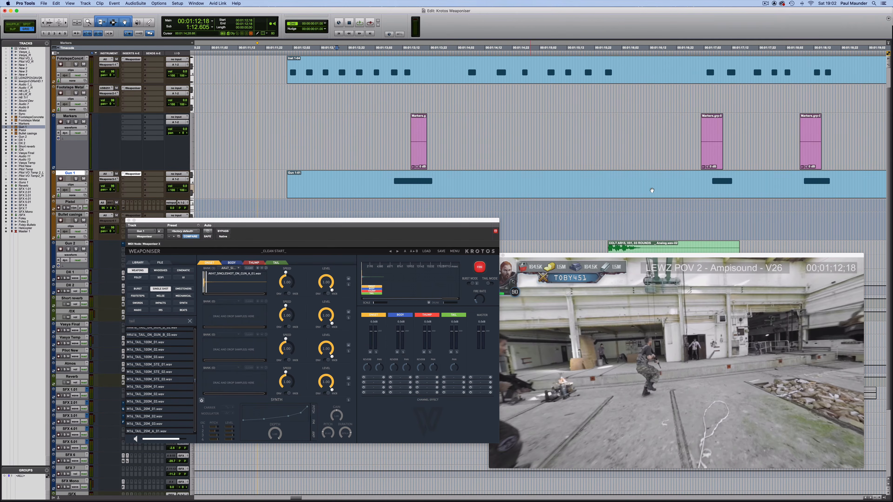
click(67, 185)
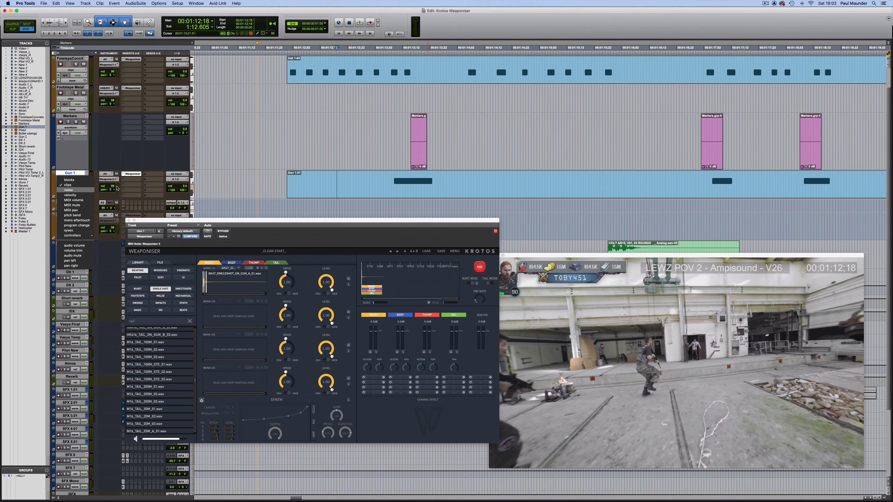
click(79, 190)
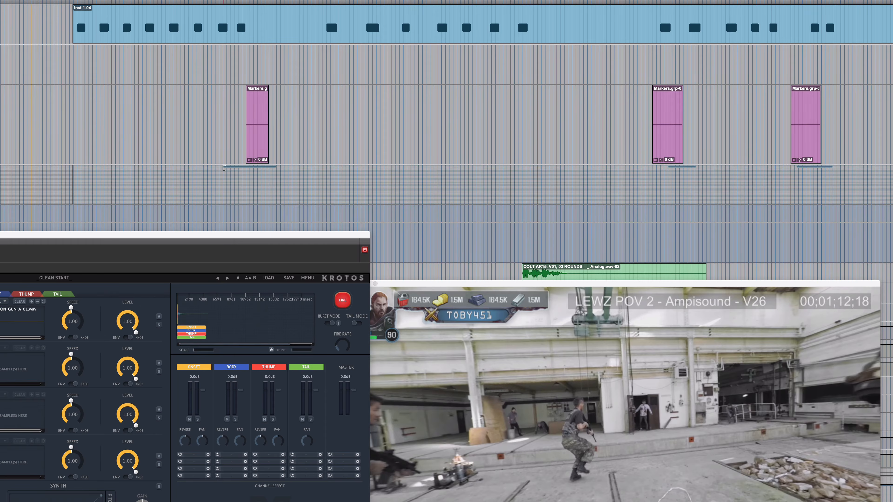
drag(224, 168, 268, 168)
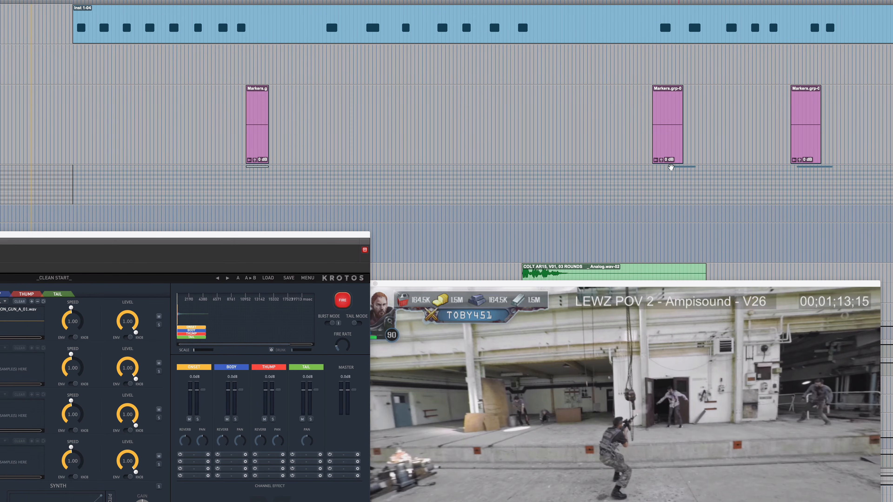
drag(681, 169, 664, 170)
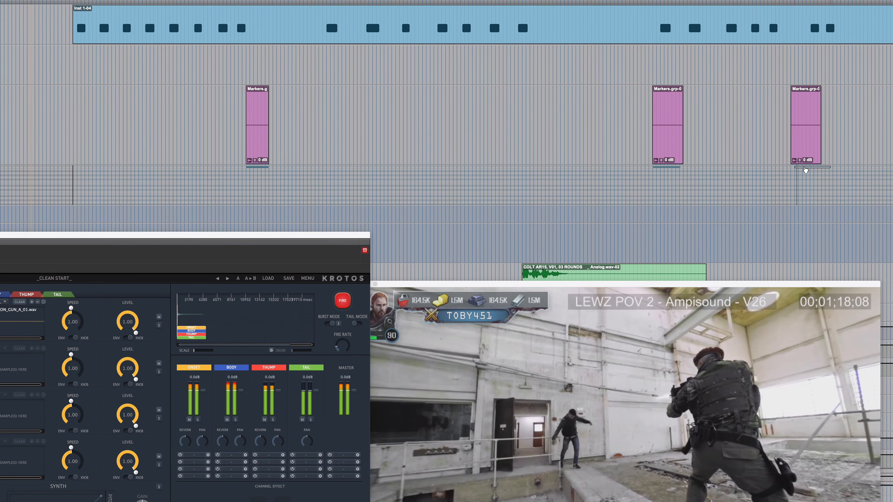
drag(809, 168, 821, 167)
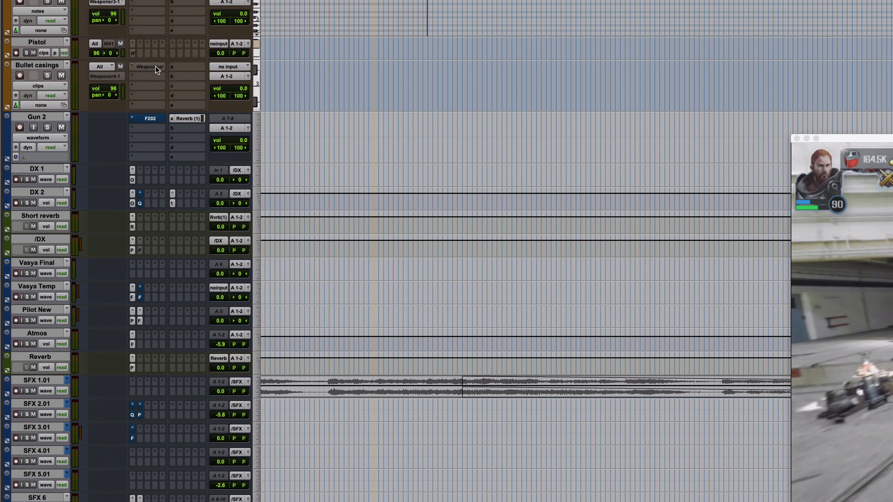
Open Weaponiser on the Bullet casings track and audition Foley Bullet Casing 1.wav and Foley Bullet Casing 2.wav
ctrl+super+click(142, 67)
click(32, 67)
click(153, 67)
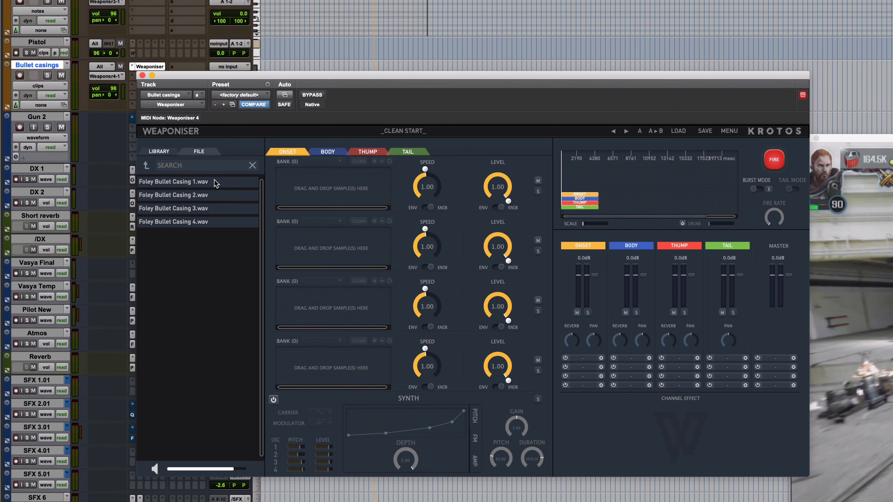
click(199, 183)
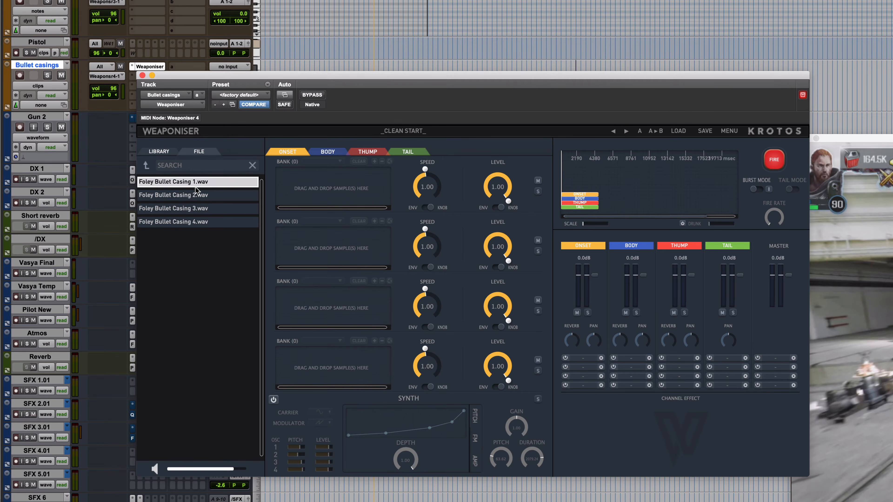
click(189, 196)
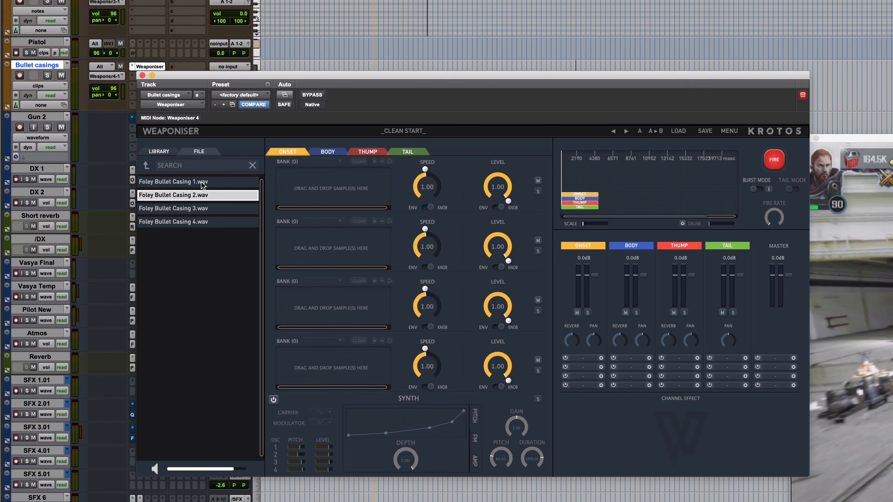
Load Foley Bullet Casing 1.wav, 2.wav, 3.wav and 4.wav into the first Onset bank
drag(202, 185, 291, 207)
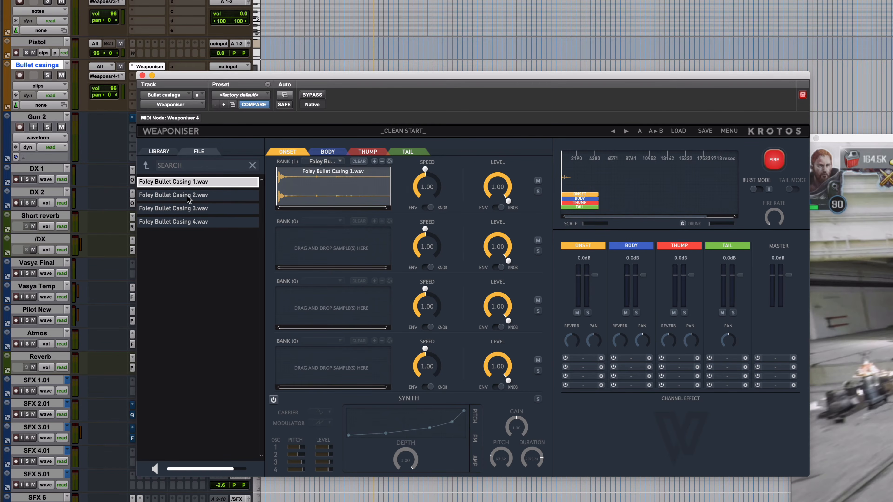
drag(188, 199, 316, 189)
drag(225, 207, 299, 191)
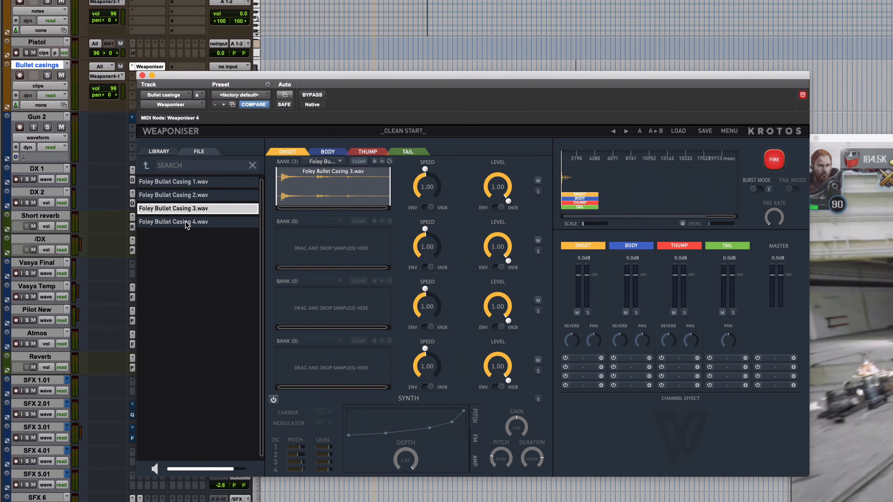
drag(186, 225, 318, 197)
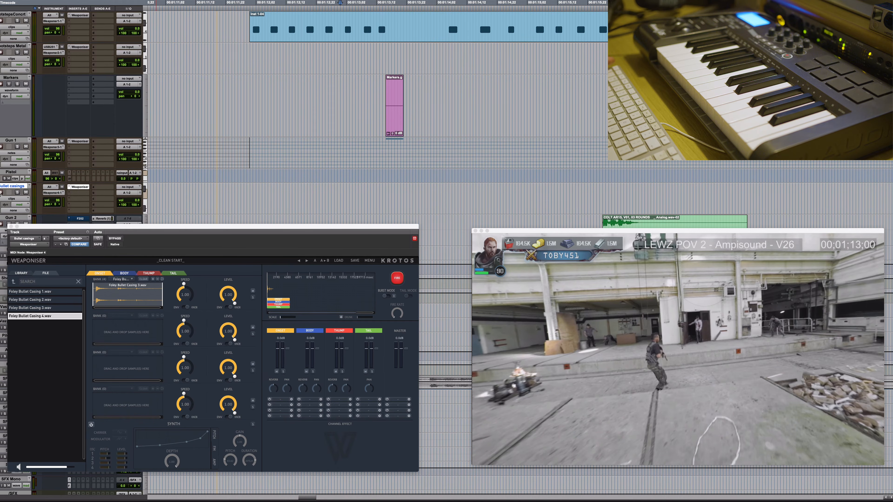
Record a bullet casing performance to picture on the Bullet casings track
key(super+space)
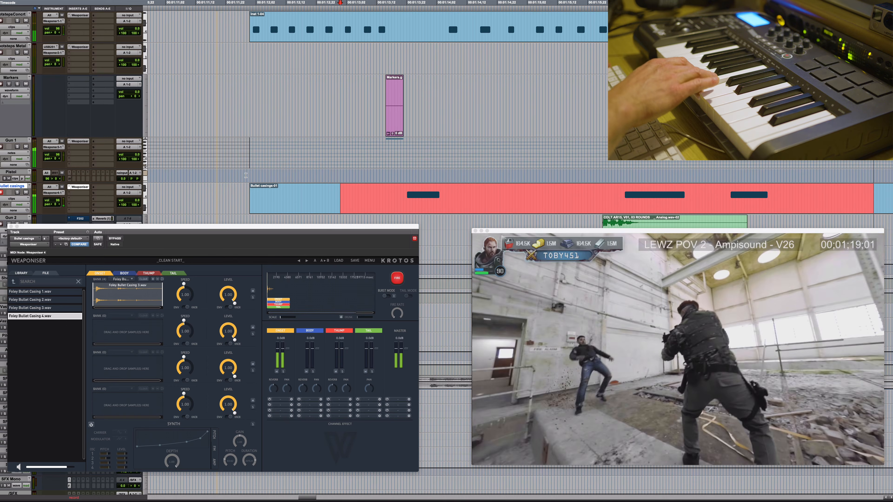
key(space)
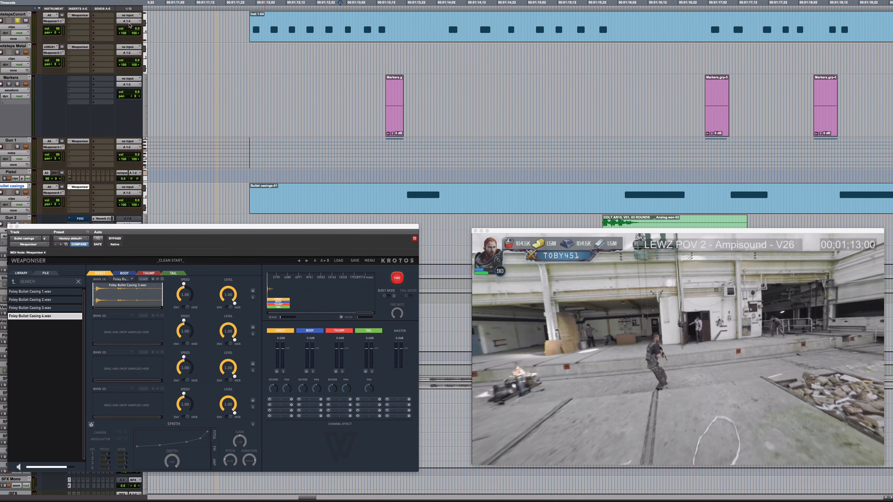
Play back the concrete footsteps from the start of their clip
click(245, 18)
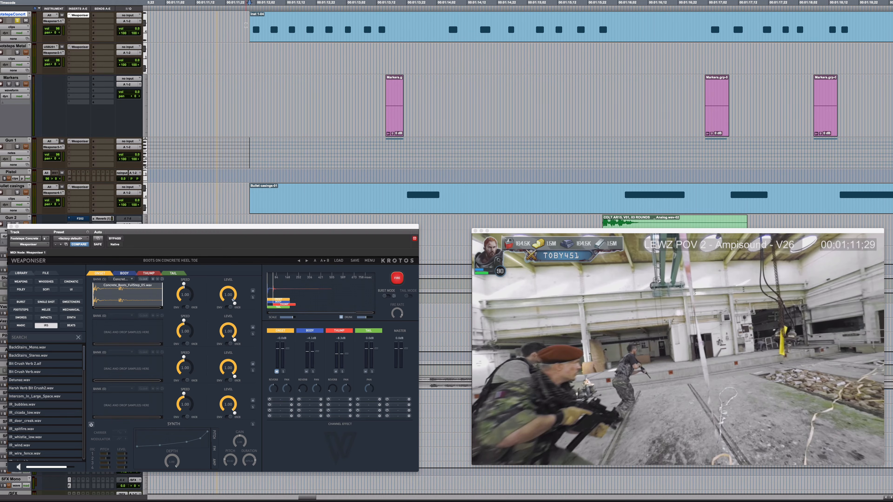
key(space)
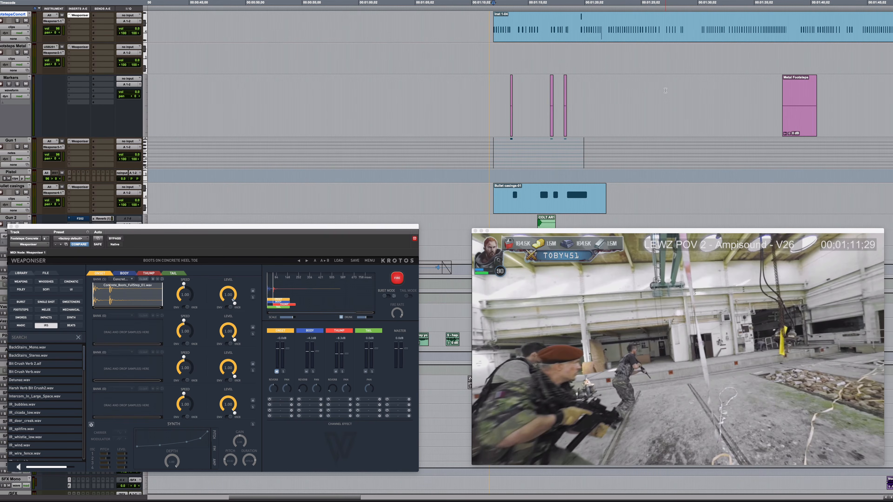
Locate to just before the Metal Footsteps marker at closer zoom and select the Footsteps Metal track
click(764, 89)
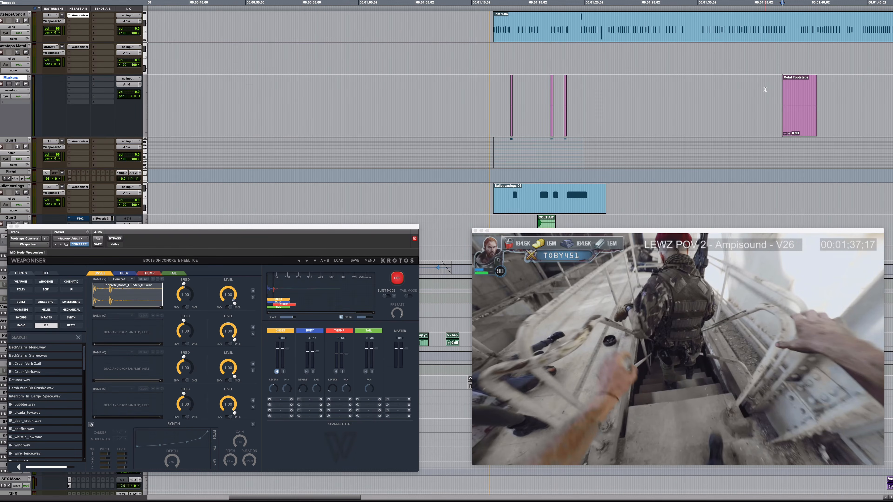
key(t)
key(t)
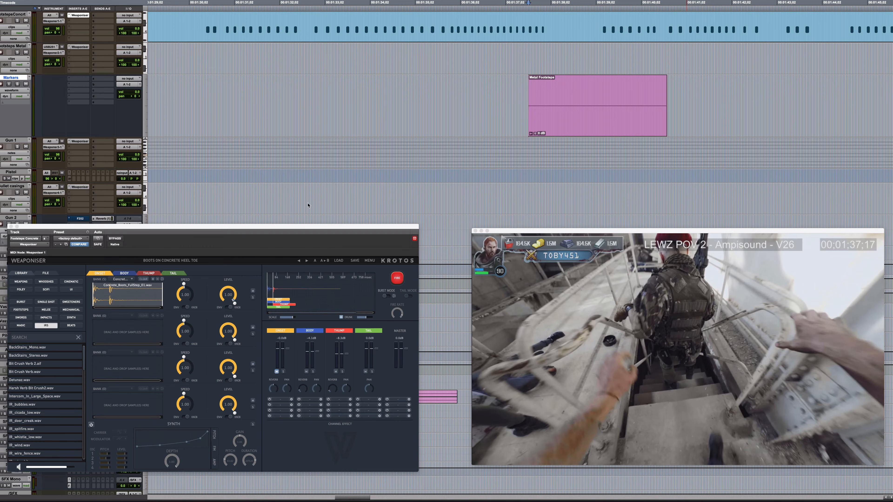
click(24, 47)
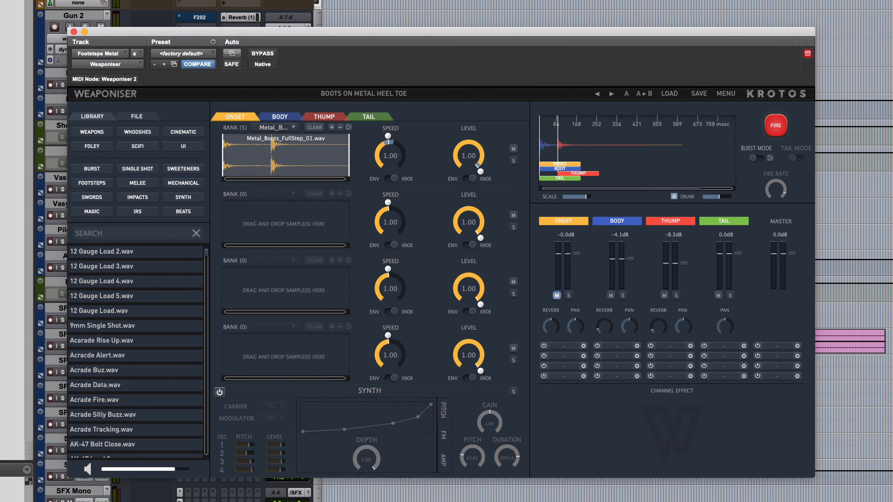
Freeze the Gun 1 and FootstepsConcrt tracks
scroll(853, 291, up, 1)
scroll(854, 292, right, 1)
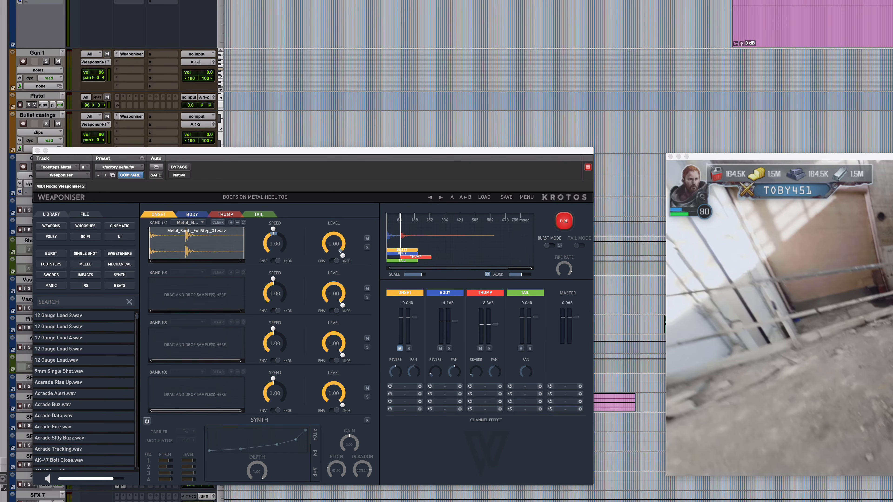
click(41, 52)
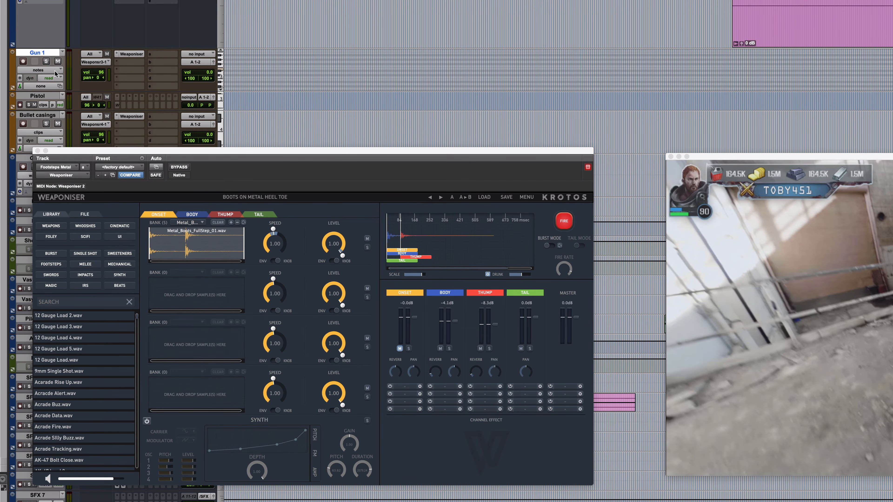
click(20, 77)
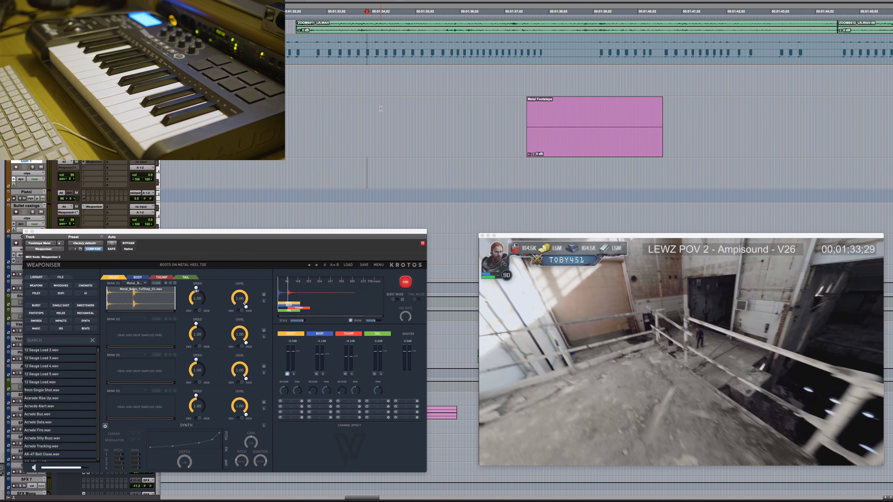
Record metal footsteps to picture across the Metal Footsteps marker
key(super+space)
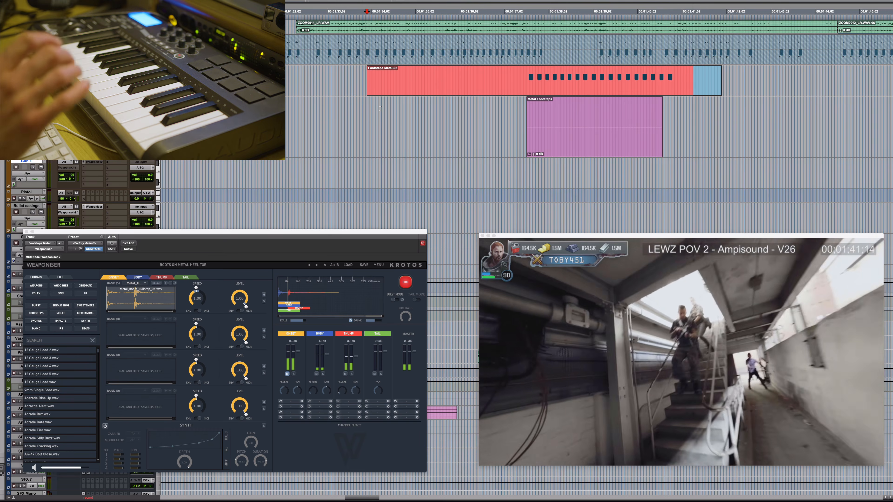
key(space)
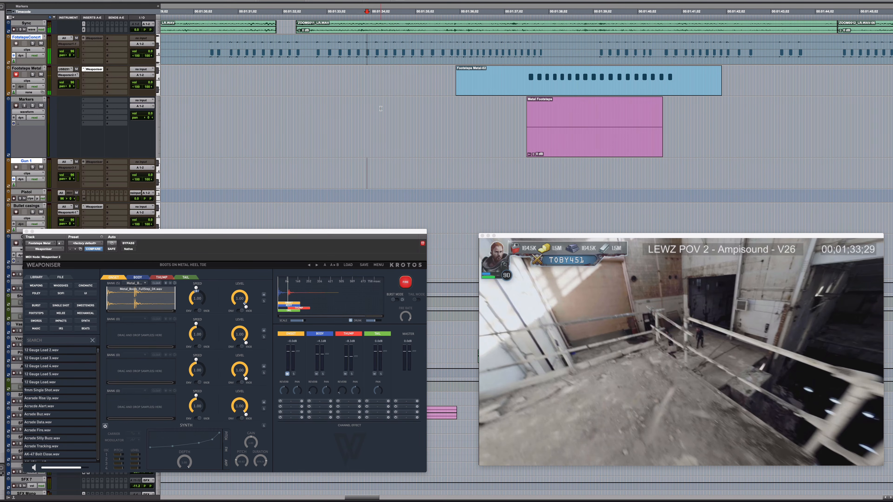
Disarm the Footsteps Metal track, play back its new take from just before the first step and clear the solo
click(17, 74)
click(506, 72)
key(space)
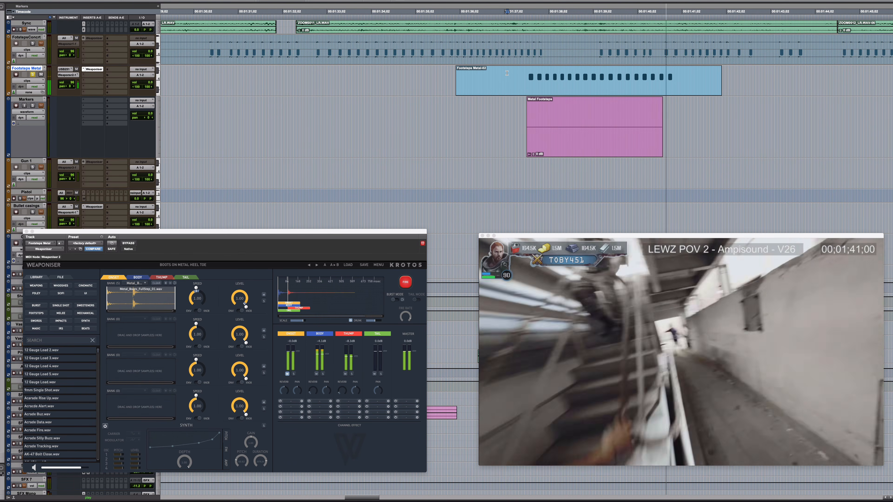
key(space)
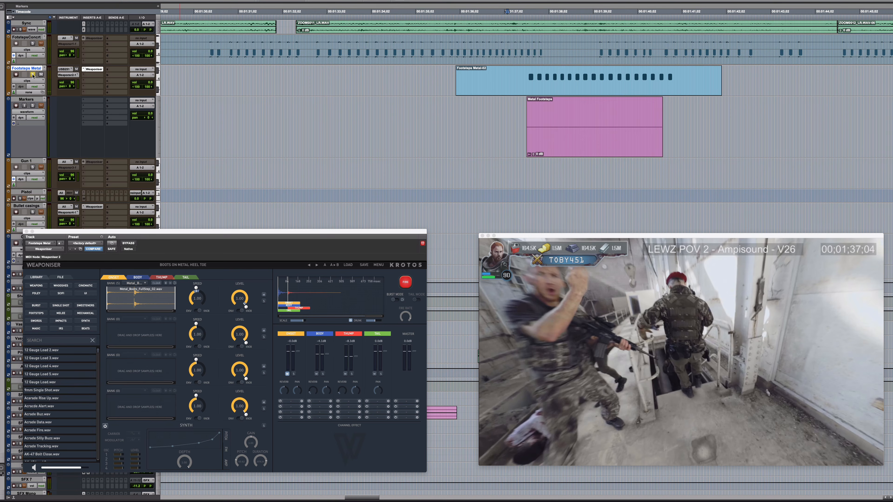
click(32, 75)
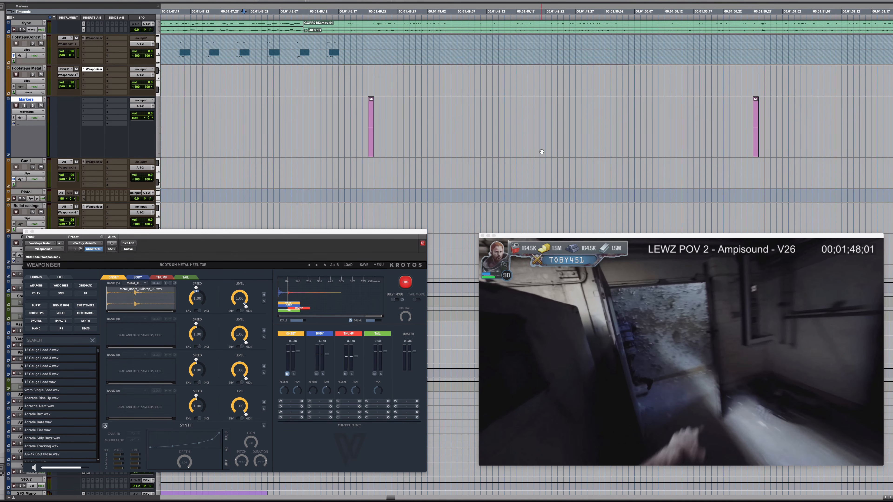
Preview the scene around the two short markers and place the cursor ahead of them on the Pistol track
key(space)
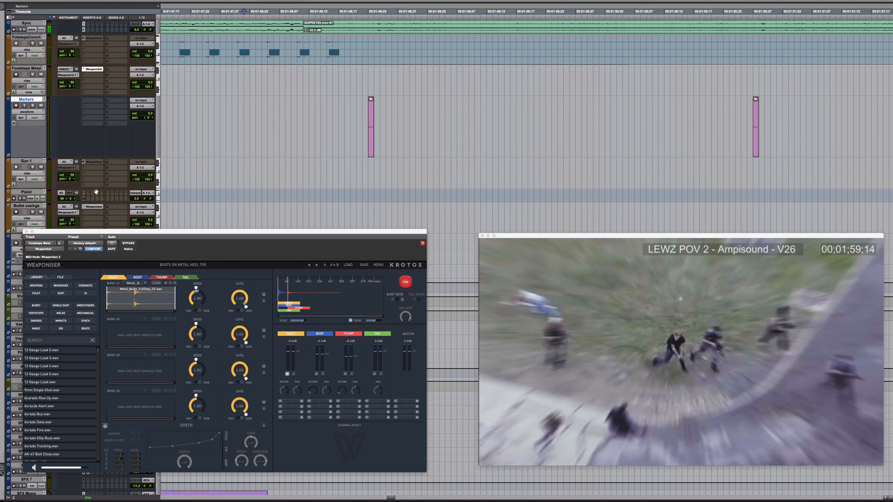
key(space)
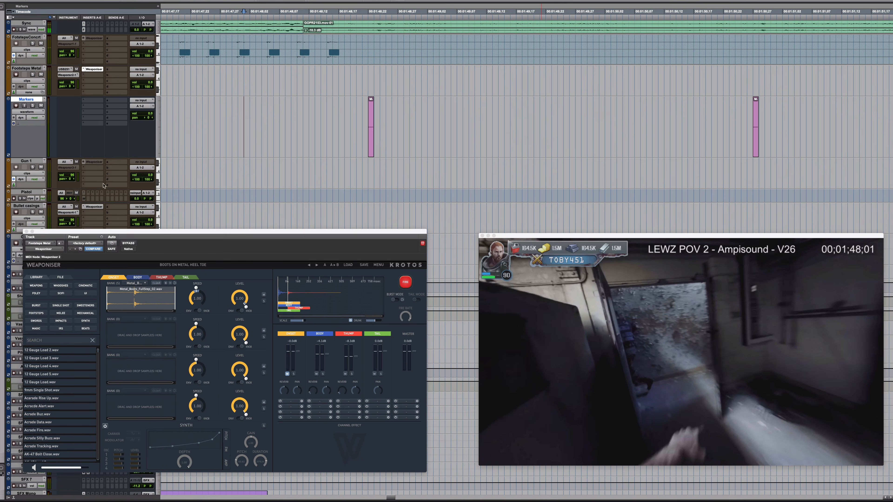
click(25, 193)
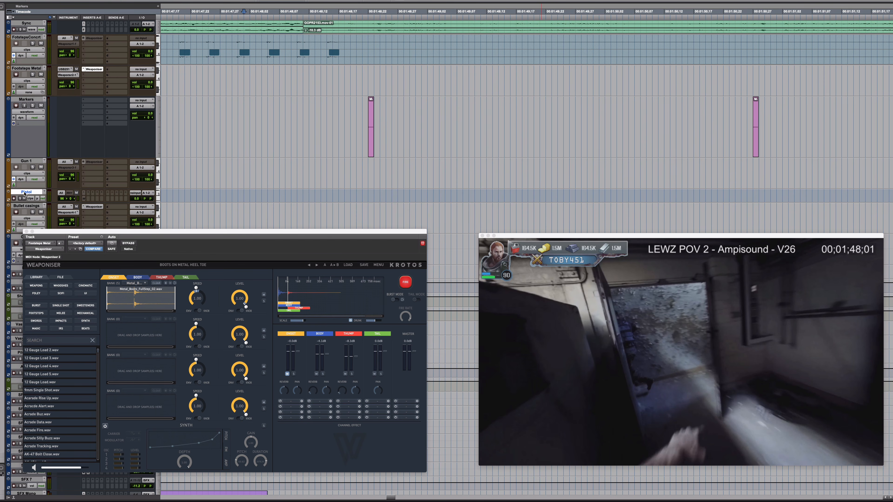
click(174, 193)
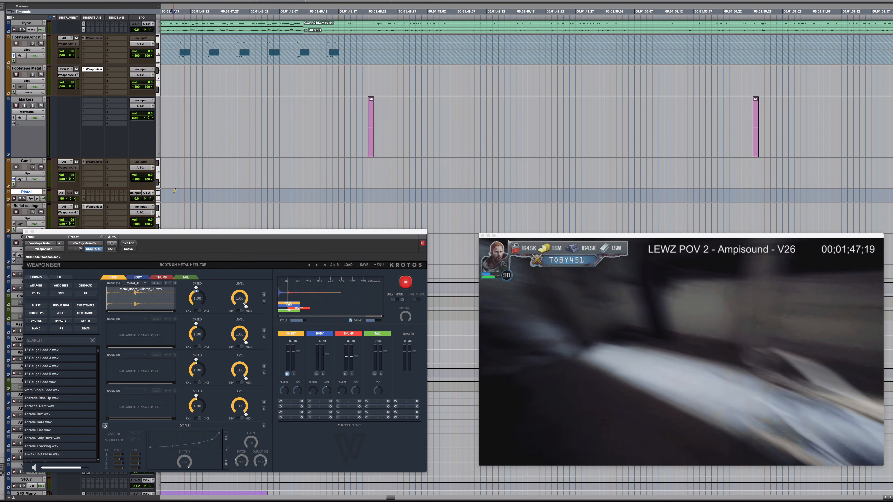
Enlarge the Pistol track and open its Weaponiser
key(ctrl+Up)
key(ctrl+Up)
ctrl+super+click(94, 193)
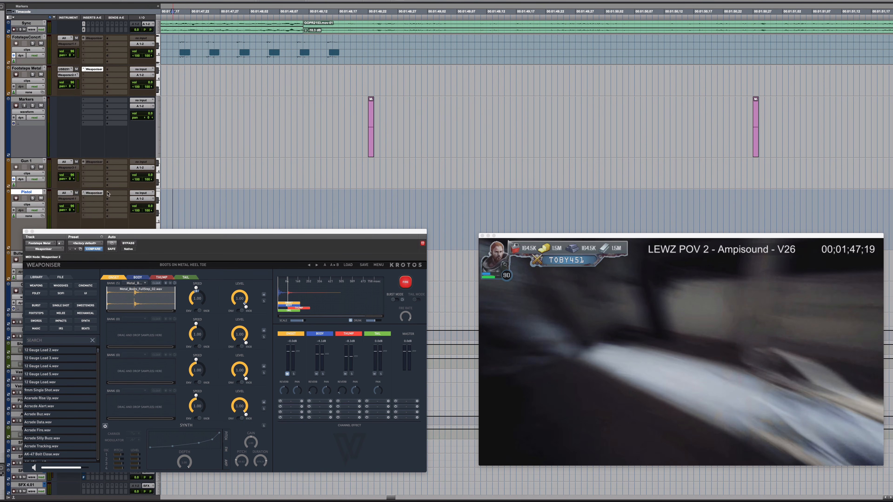
click(94, 193)
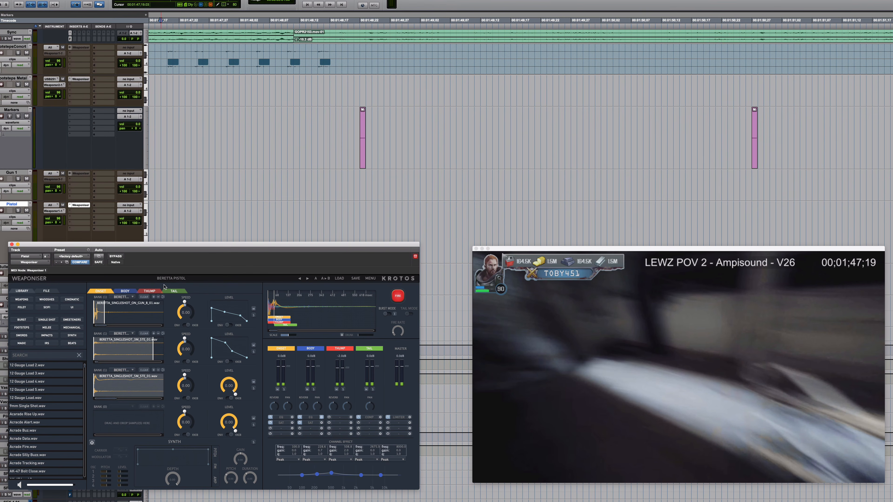
Record-arm the Pistol track and record the pistol shots to picture
click(2, 211)
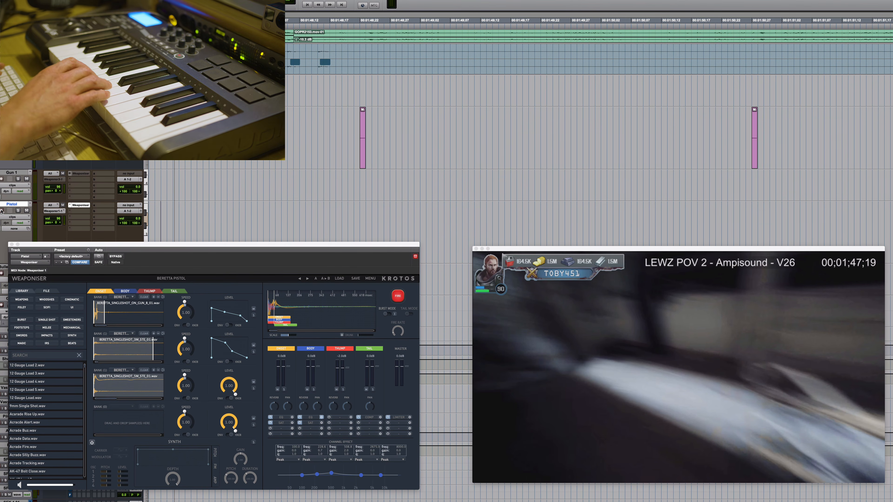
key(super+space)
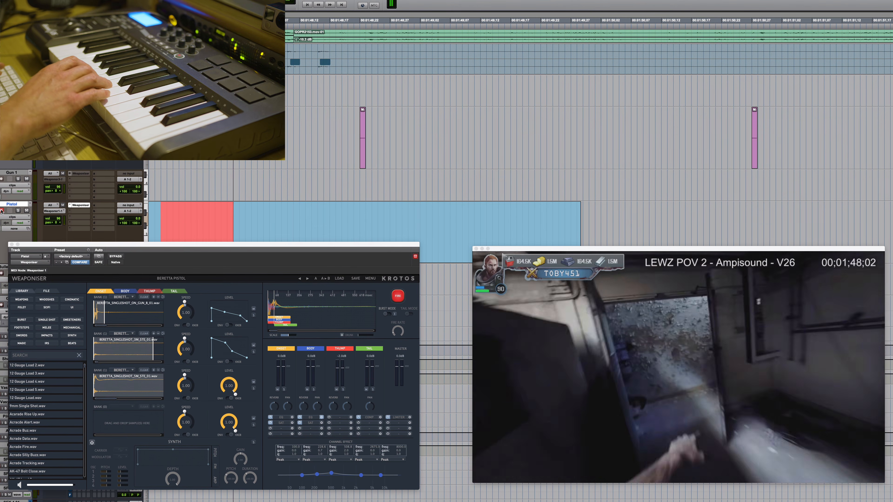